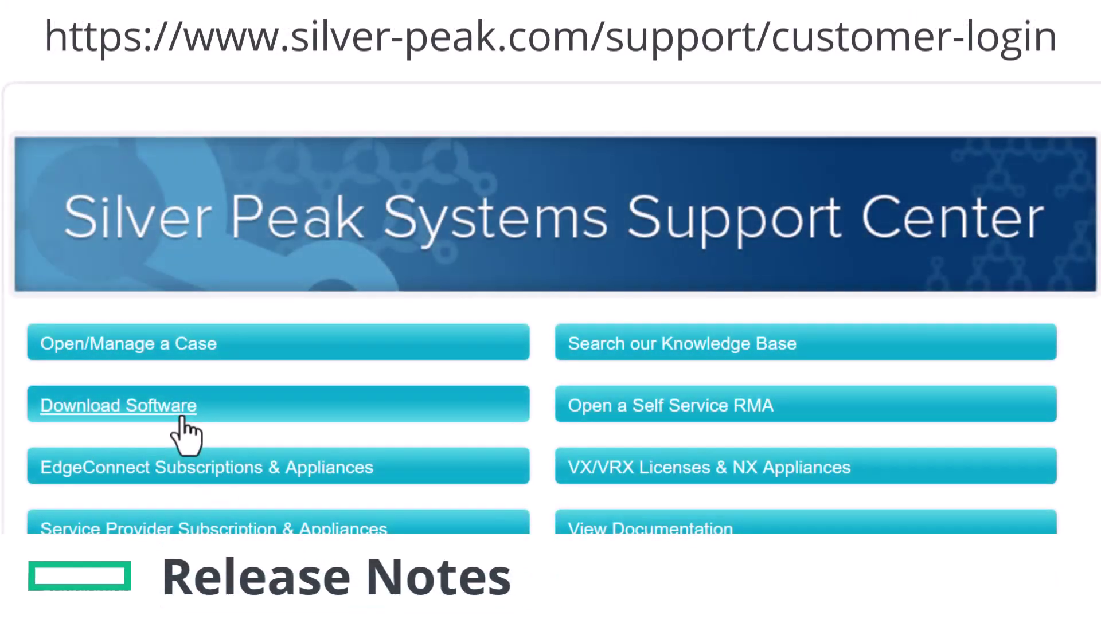
# - Open the ECOS 8.3.8.0 GA release notes from the EC Software Releases downloads
pyautogui.click(183, 422)
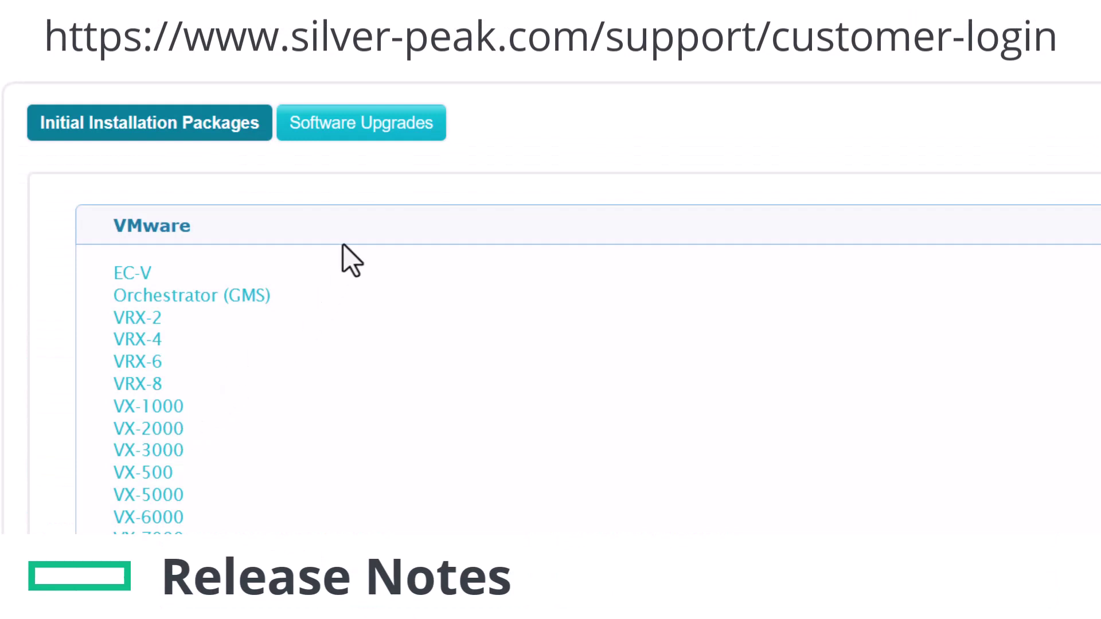
pyautogui.click(376, 136)
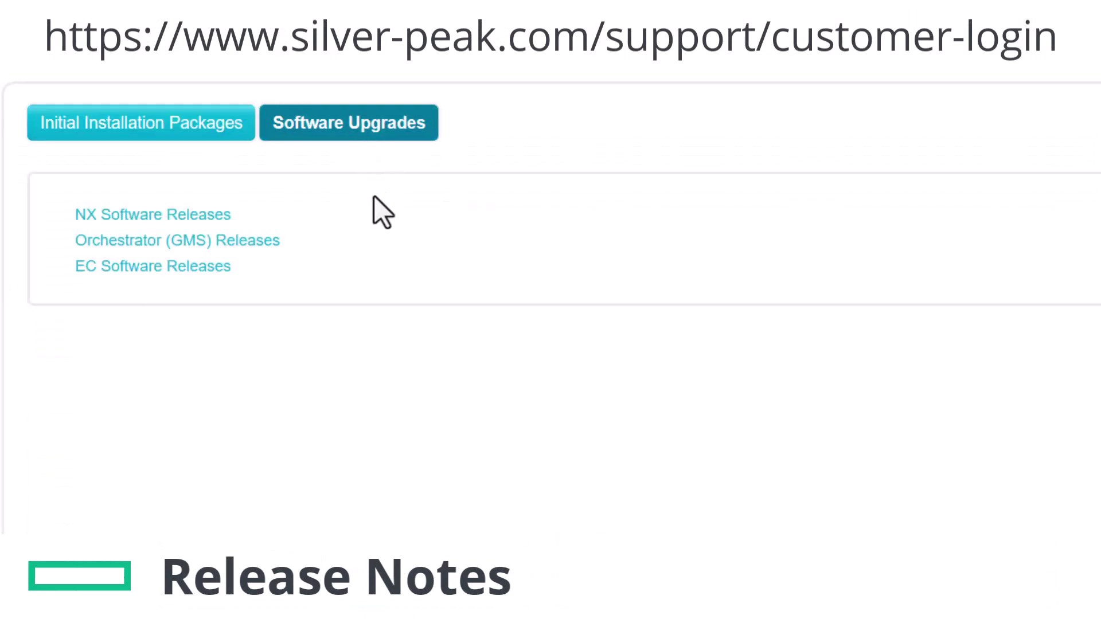
pyautogui.click(223, 268)
pyautogui.click(232, 241)
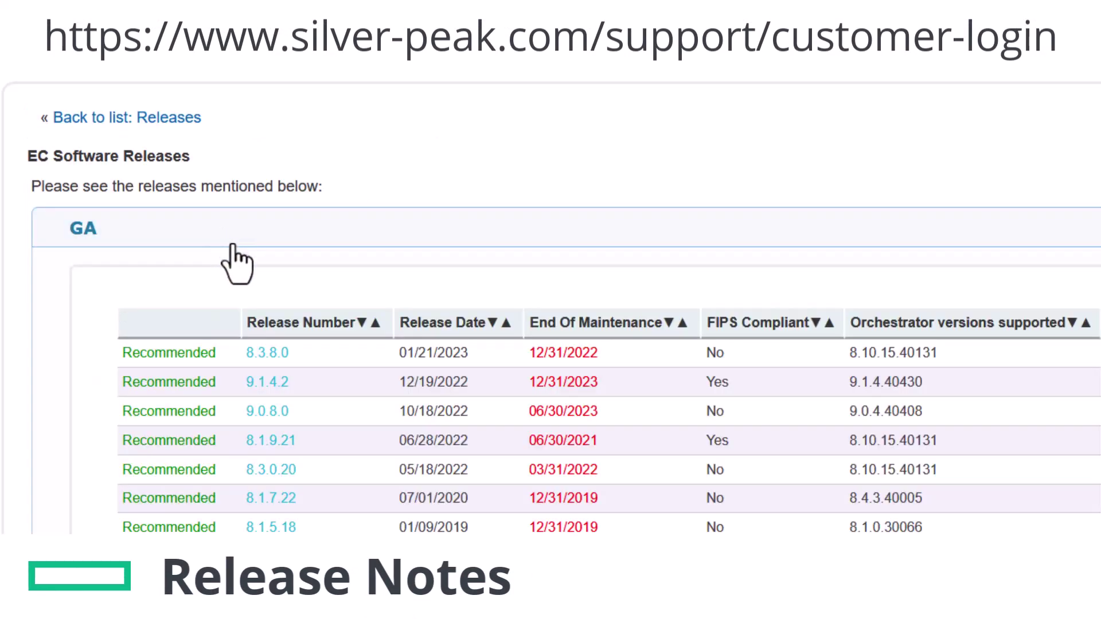
pyautogui.click(268, 353)
pyautogui.scroll(-10, 266, 350)
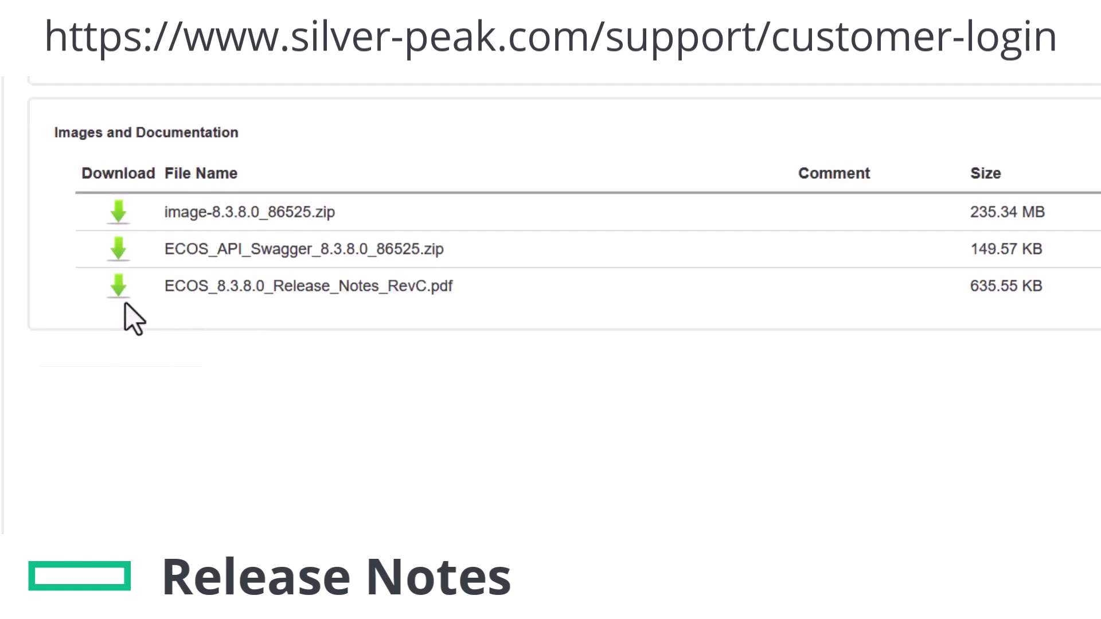
pyautogui.click(119, 291)
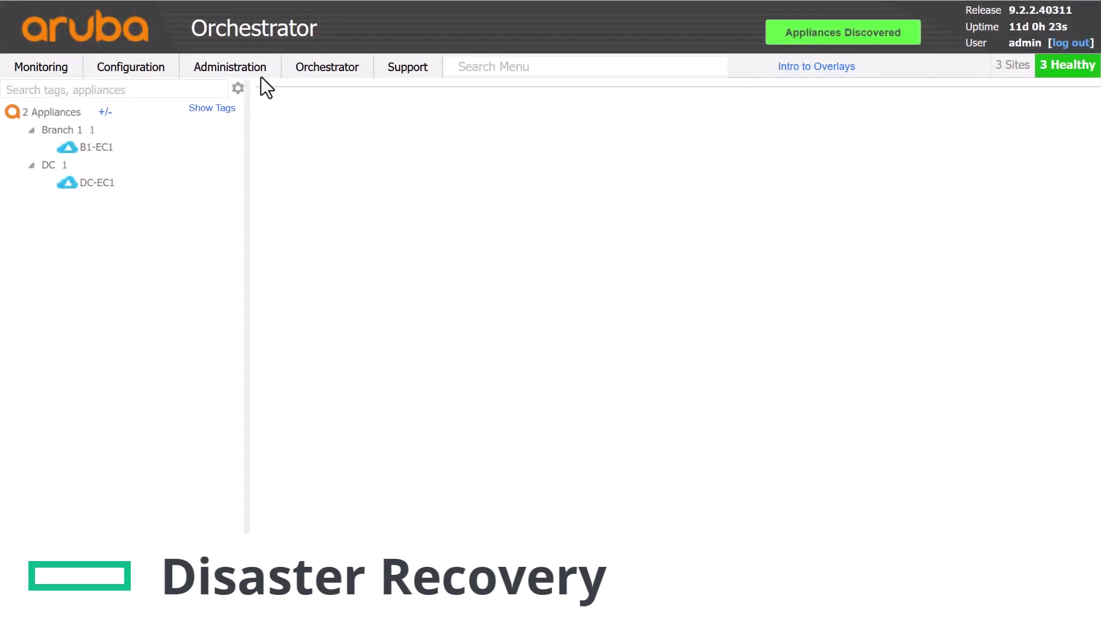
# - Show the Software Versions list from the Orchestrator Administration menu
pyautogui.click(257, 71)
pyautogui.click(252, 160)
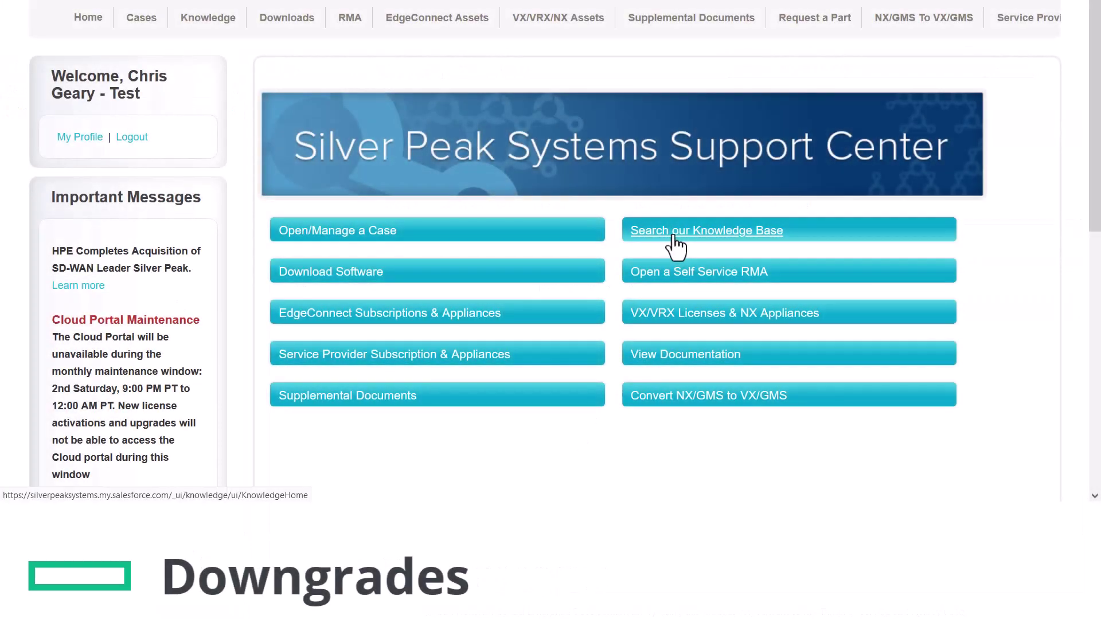
# - Search the knowledge base for 'downgrade' and open the How to Downgrade an Appliance article
pyautogui.click(675, 247)
pyautogui.click(389, 85)
pyautogui.write('downgrade')
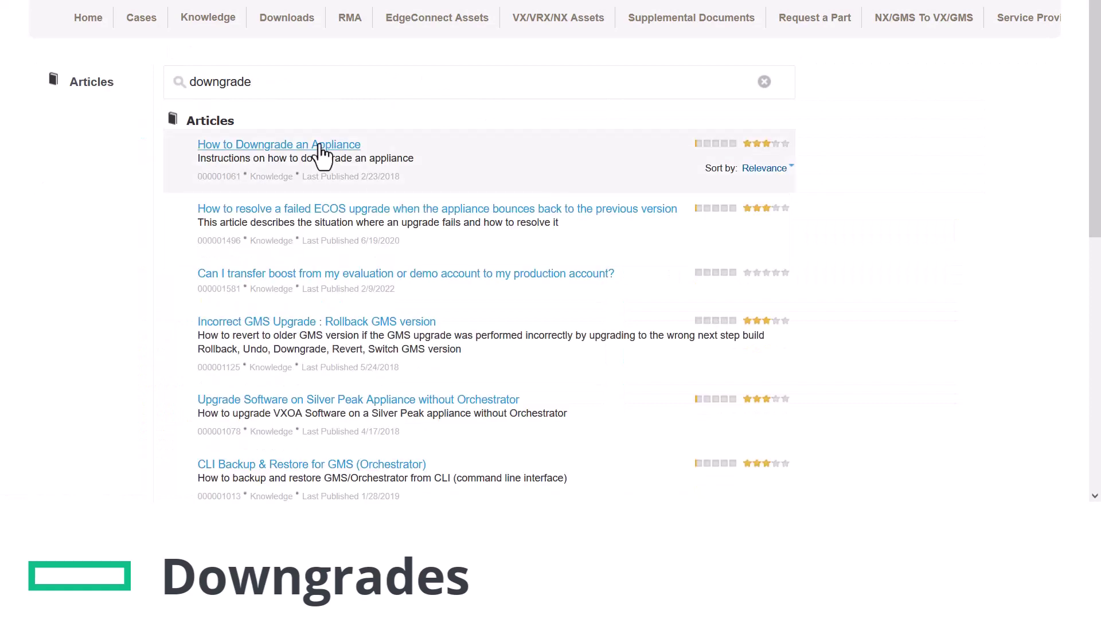
pyautogui.click(320, 144)
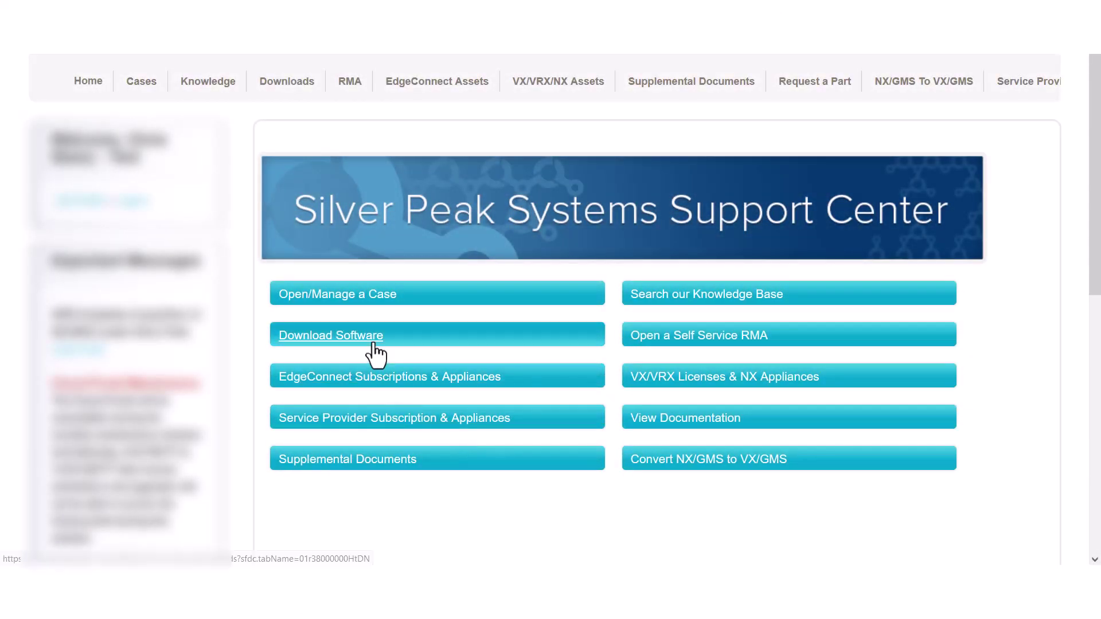
# - Go to the 8.3.8.0 GA EC software release's images and documentation
pyautogui.click(377, 337)
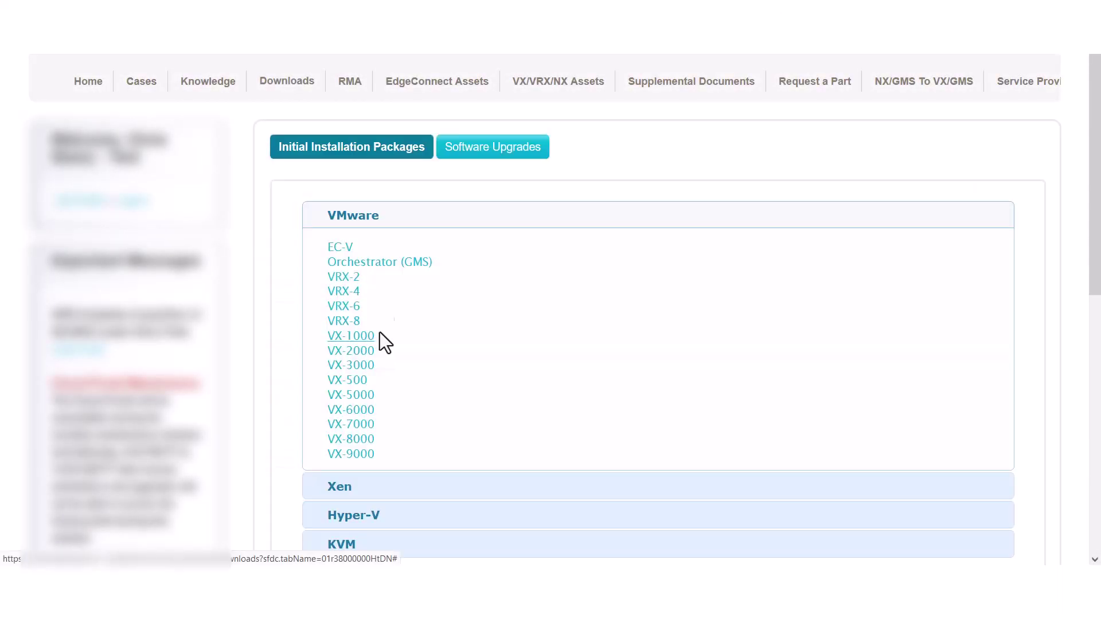
pyautogui.click(500, 154)
pyautogui.click(401, 246)
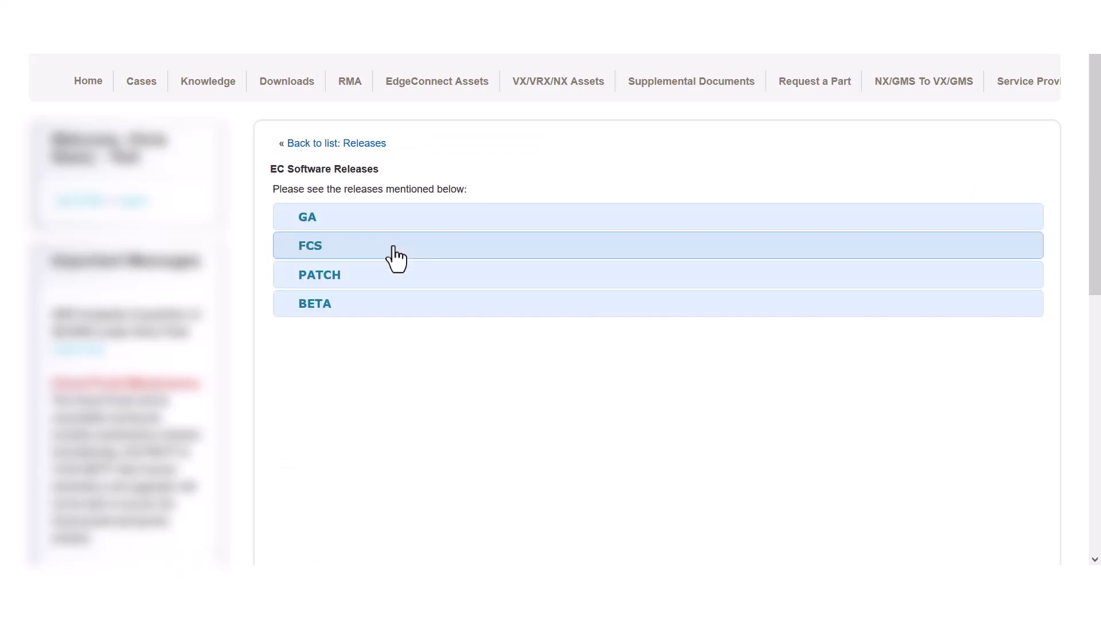
pyautogui.click(389, 220)
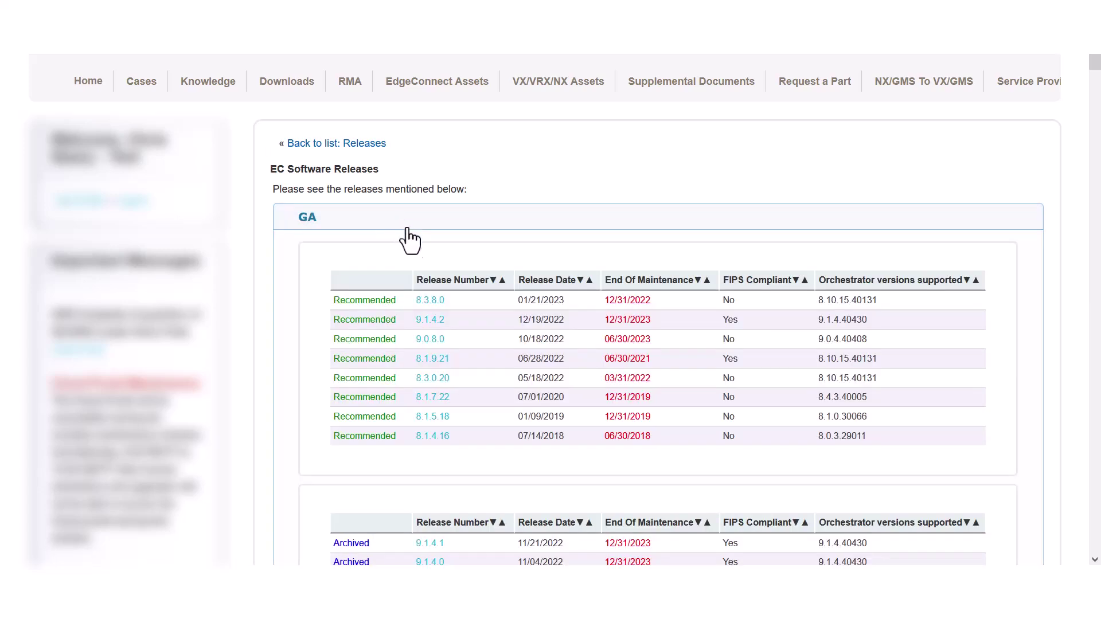
pyautogui.click(430, 301)
pyautogui.scroll(-3, 429, 299)
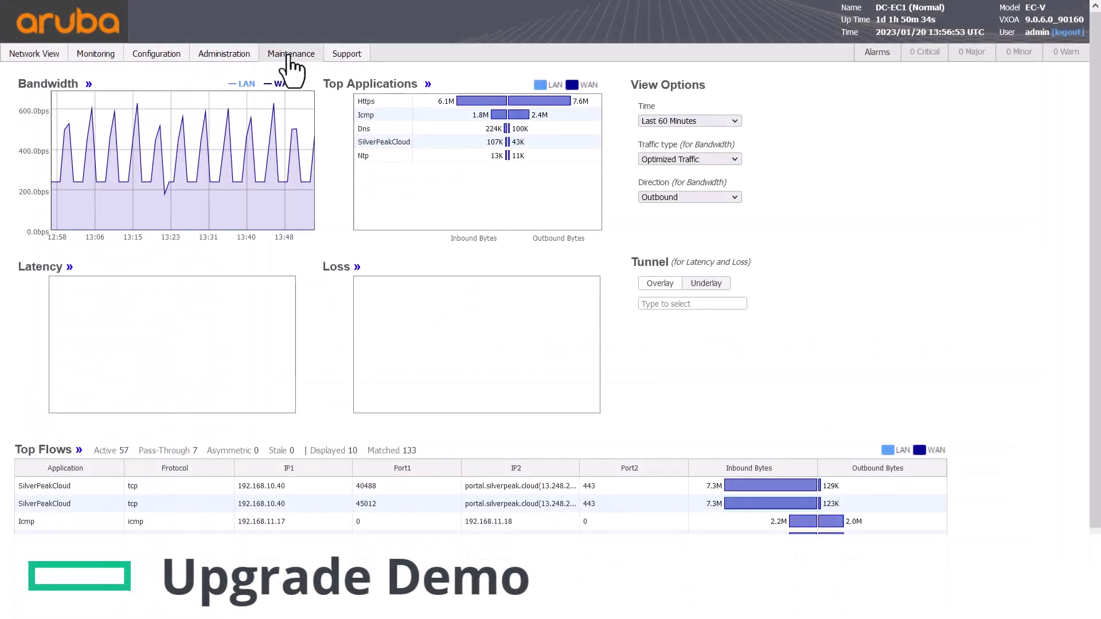
# - View DC-EC1's installed images under Software Upgrade, then query 'image install ?' in SSH
pyautogui.click(291, 58)
pyautogui.click(258, 123)
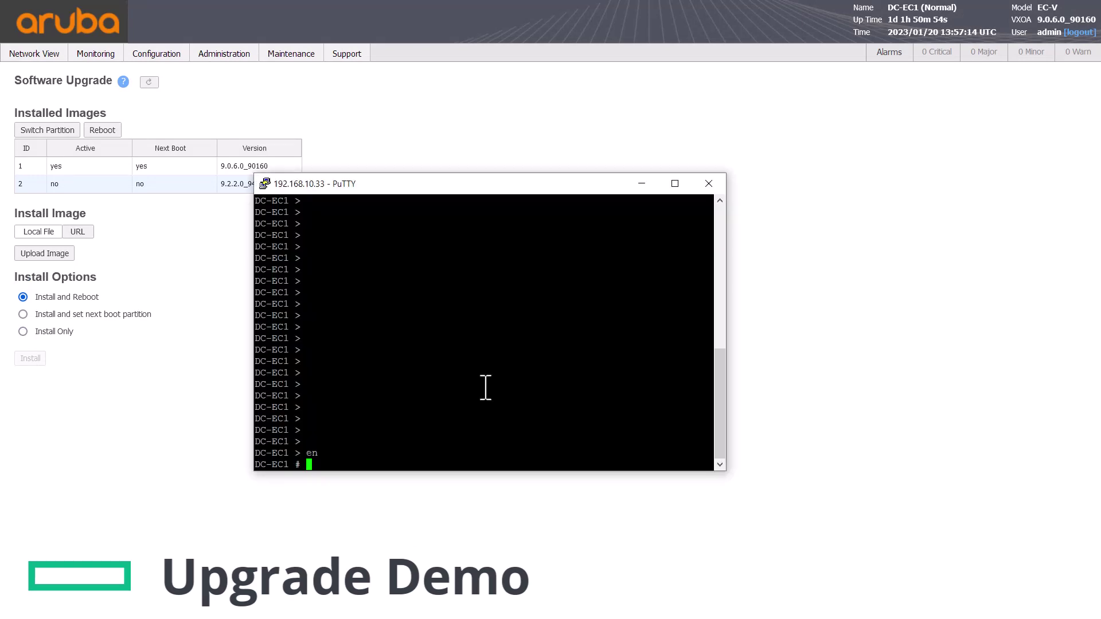
pyautogui.write('image install ?')
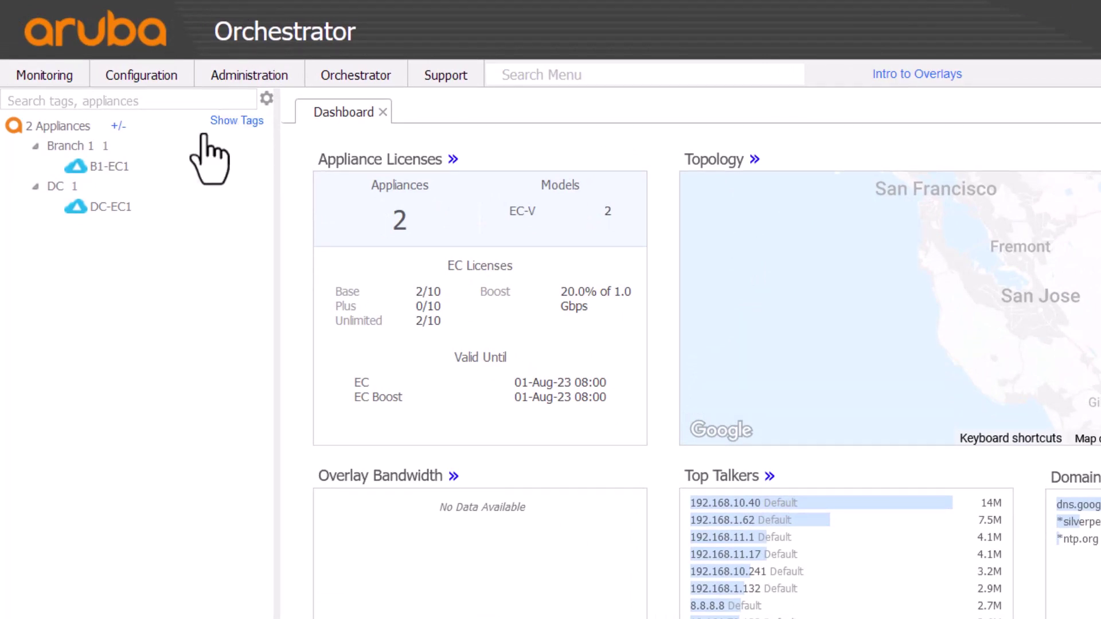
# - Select B1-EC1 and DC-EC1, then clear the DC group filter to show all appliances
pyautogui.click(124, 169)
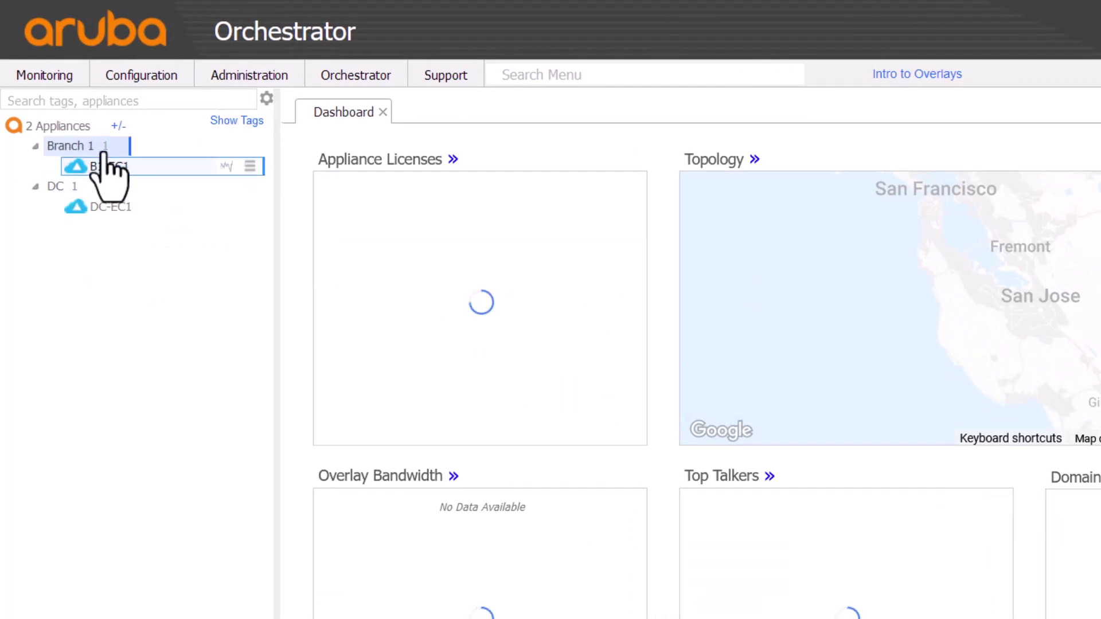
pyautogui.keyDown('ctrl'); pyautogui.click(102, 208); pyautogui.keyUp('ctrl')
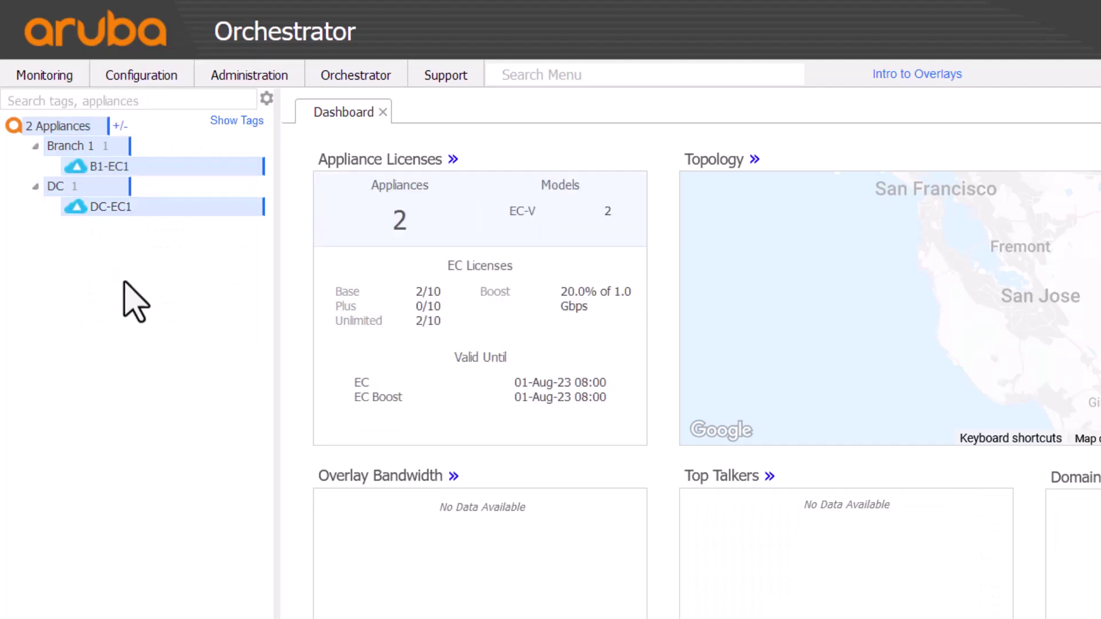
pyautogui.click(68, 188)
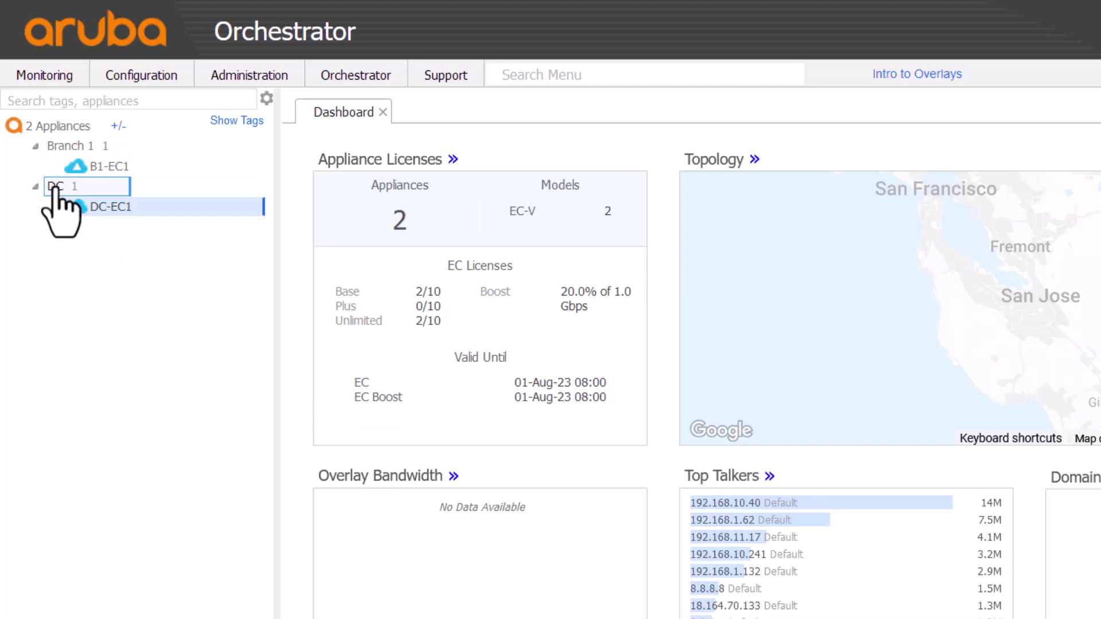
pyautogui.click(95, 253)
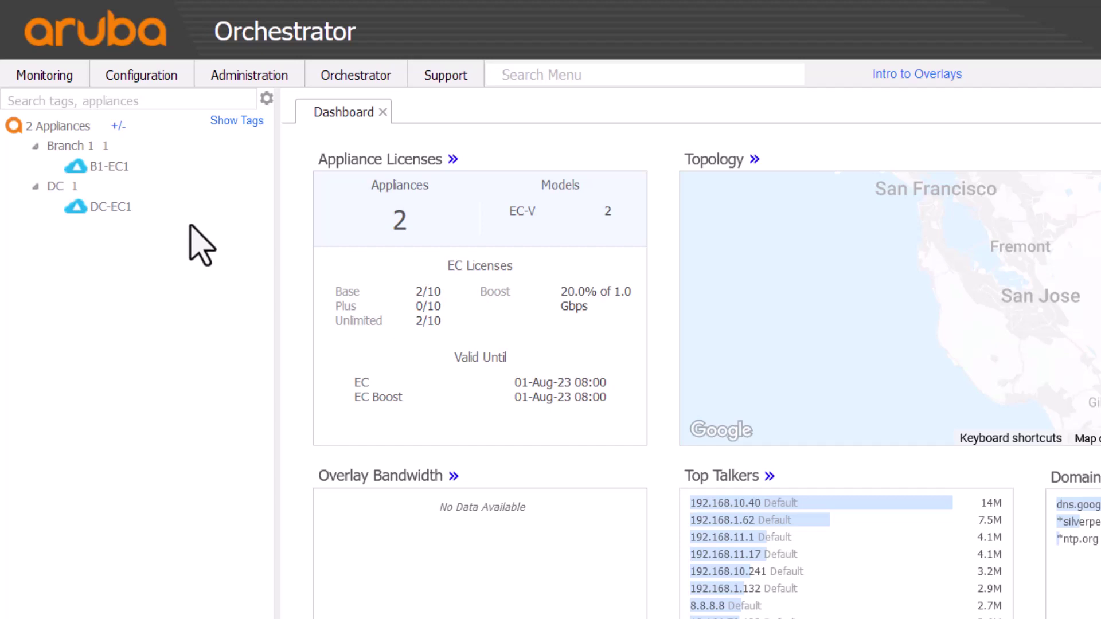
# - Open Upgrade Appliances and filter the ECOS images by '9.2', then by '8.3.2'
pyautogui.click(226, 74)
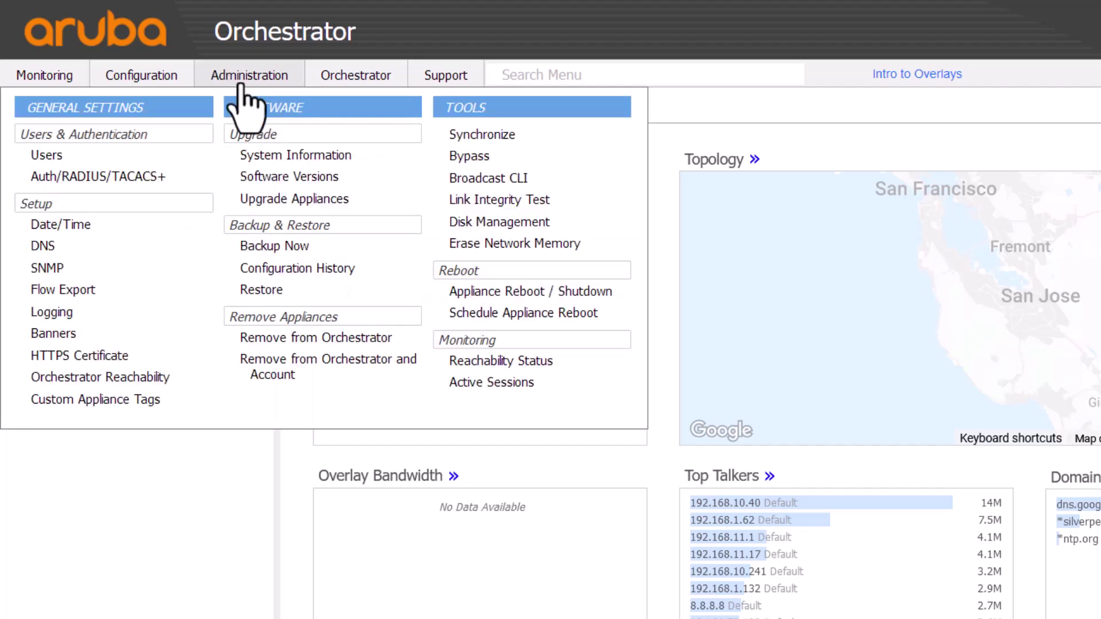
pyautogui.click(295, 198)
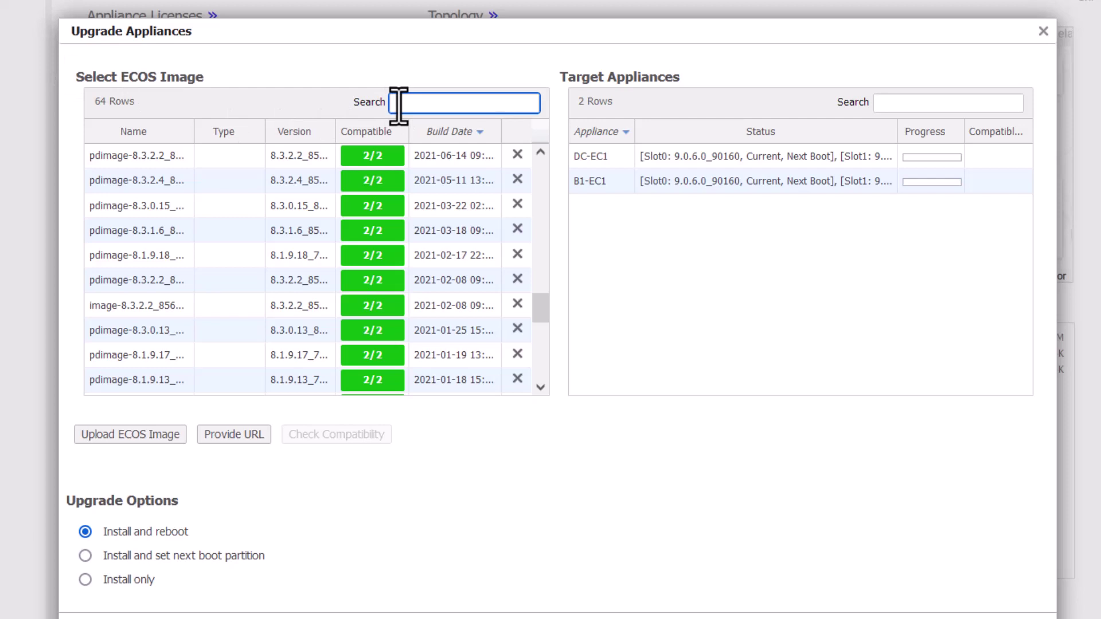
pyautogui.write('9.2')
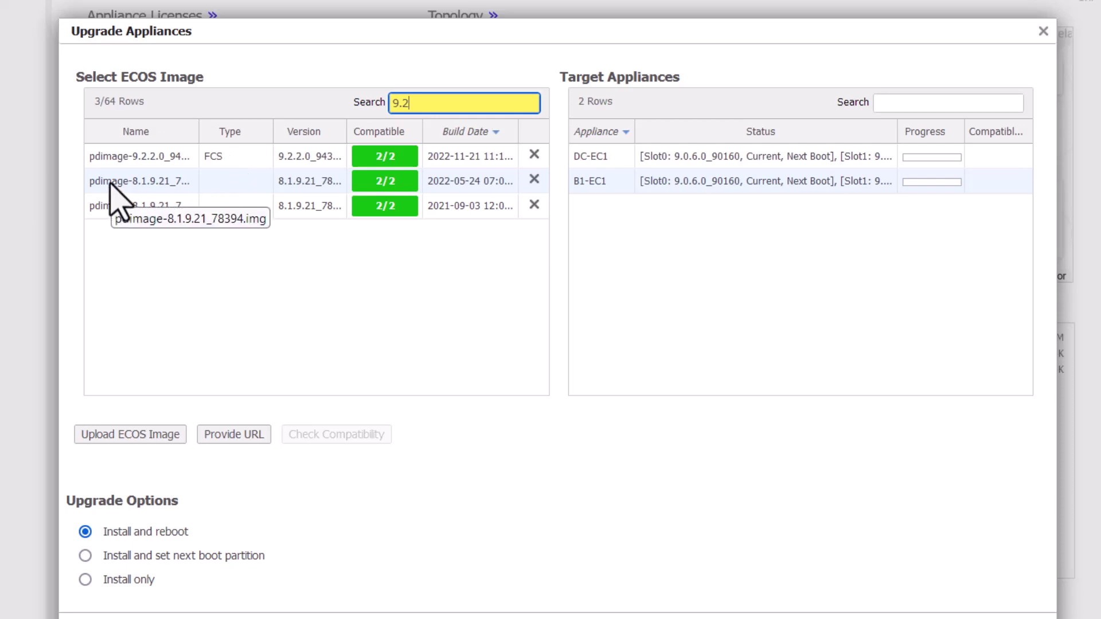
pyautogui.moveTo(418, 105); pyautogui.dragTo(374, 107)
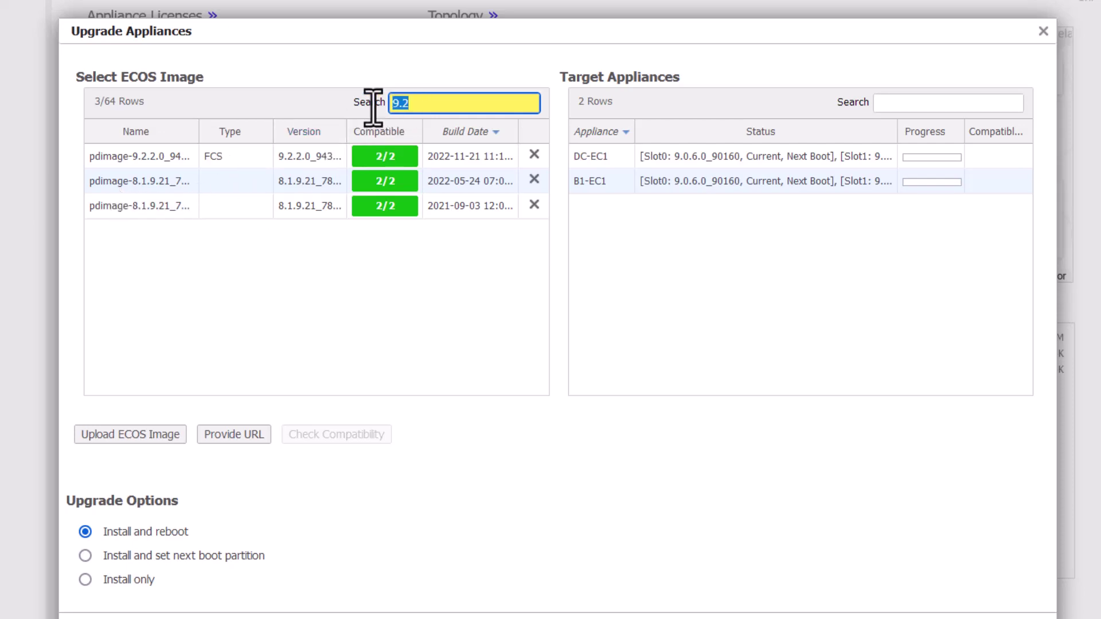
pyautogui.write('8.3')
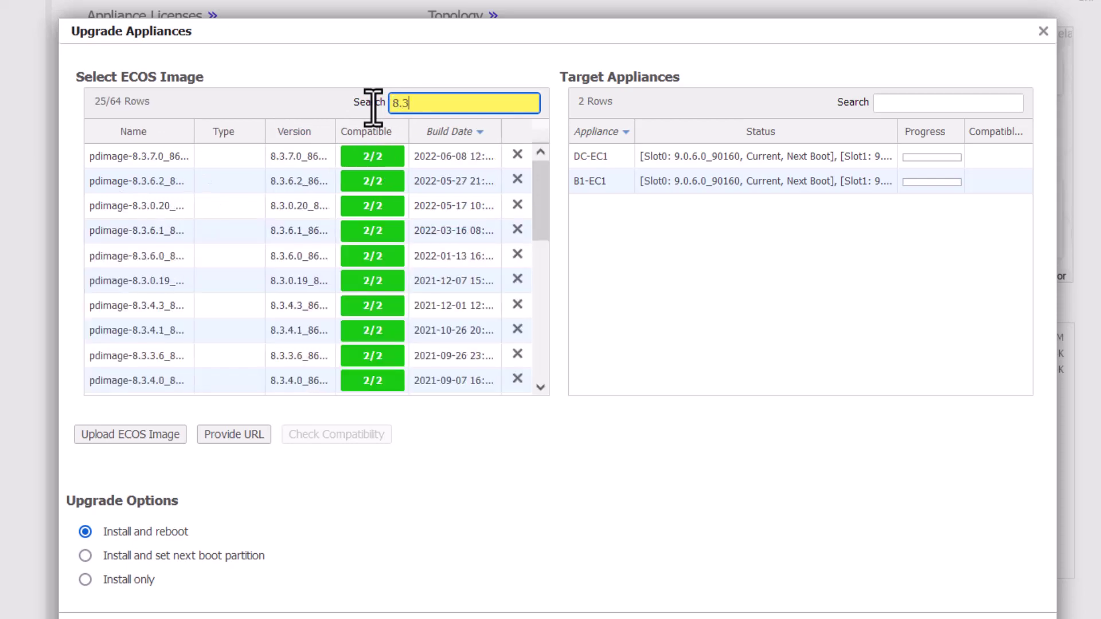
pyautogui.write('.2')
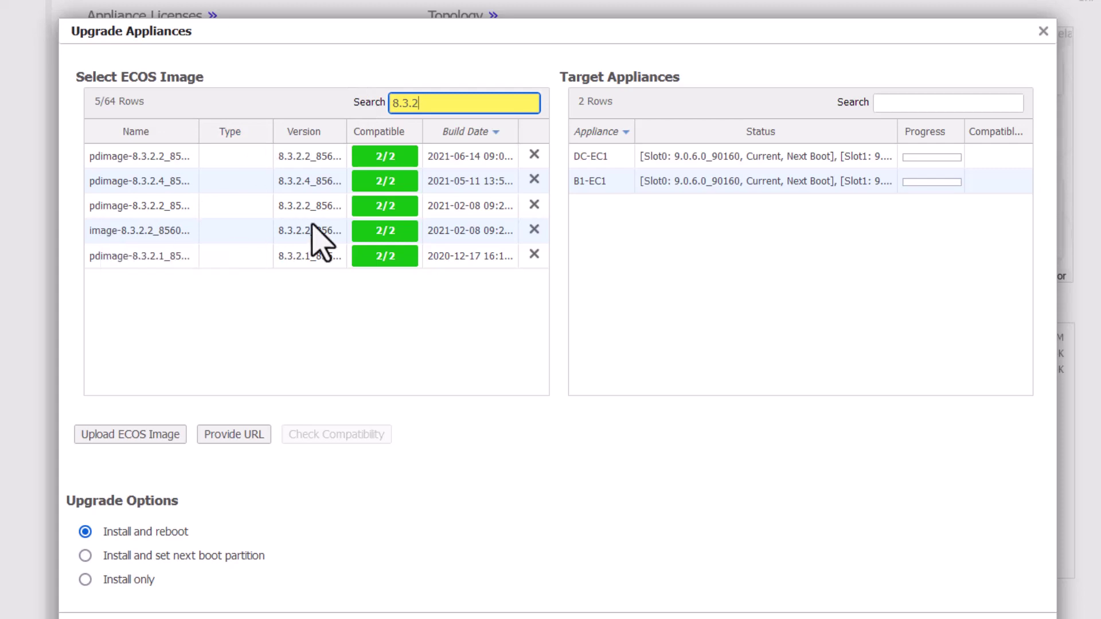
# - Search '9.2.', pick the 9.2.2.0 image, and try the install-next-boot and install-only options
pyautogui.moveTo(422, 105); pyautogui.dragTo(387, 105)
pyautogui.write('9.2.')
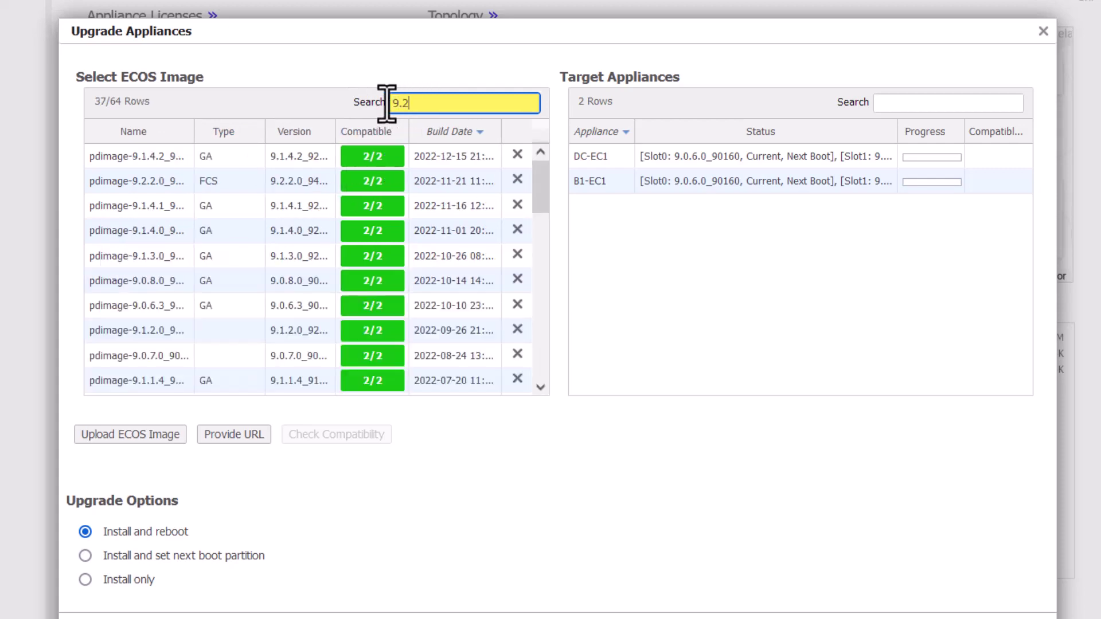
pyautogui.click(163, 156)
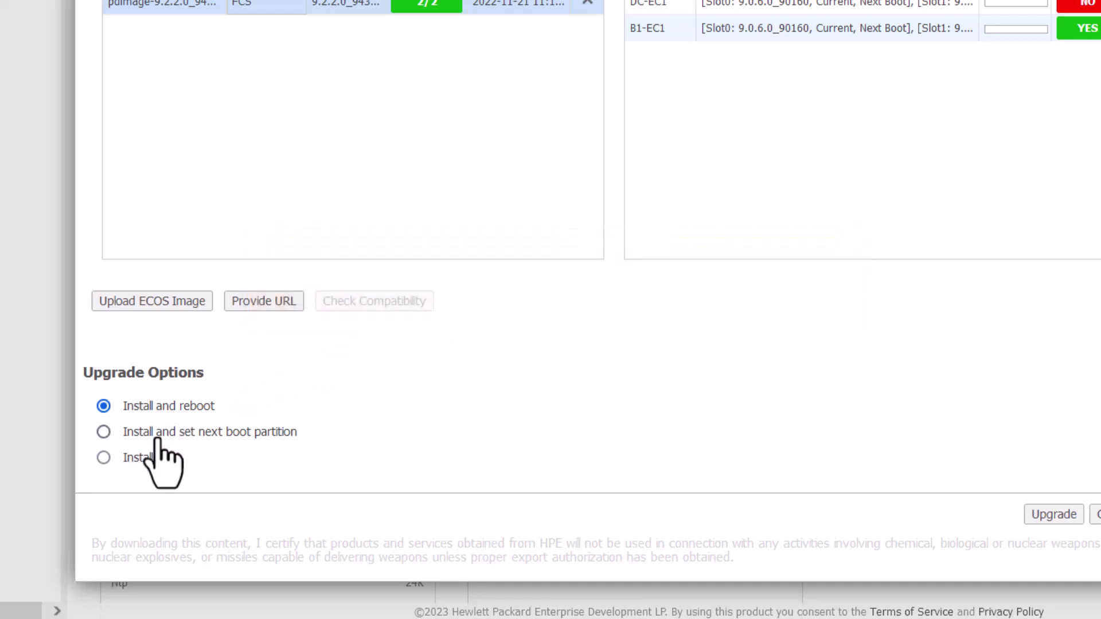
pyautogui.click(156, 439)
pyautogui.click(161, 468)
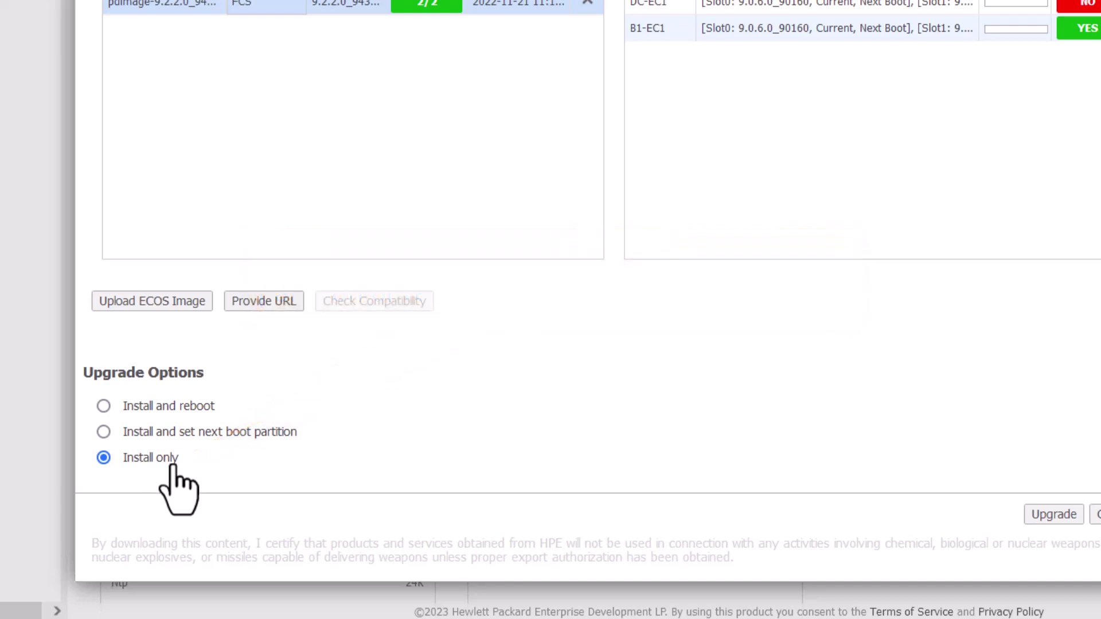
# - Return to Install and reboot and upgrade the compatible B1-EC1 to 9.2.2.0
pyautogui.click(174, 411)
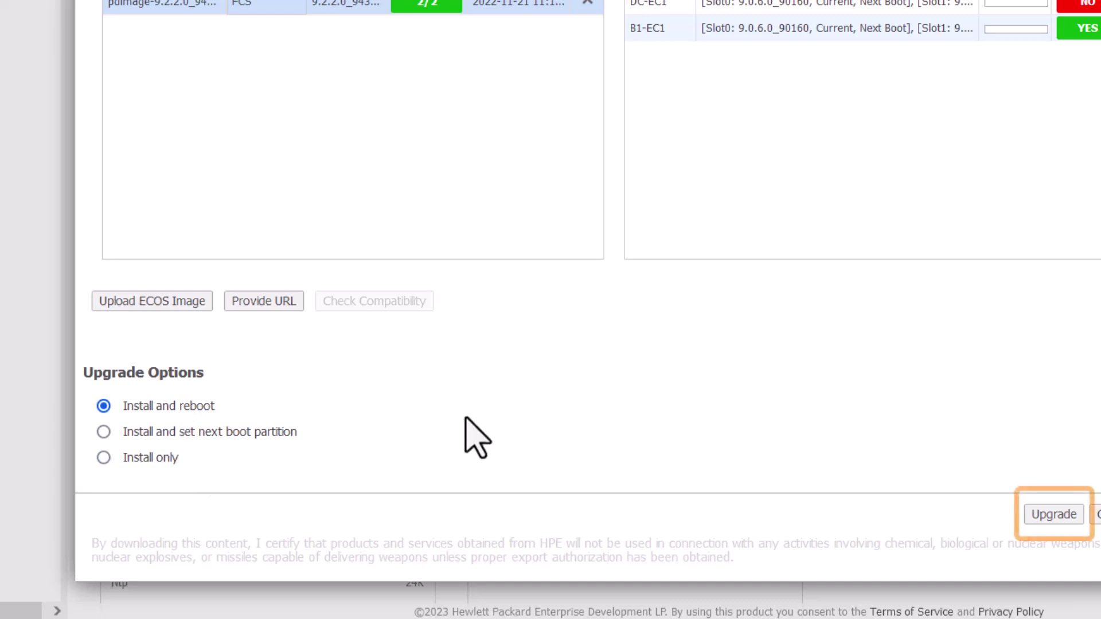
pyautogui.click(1051, 516)
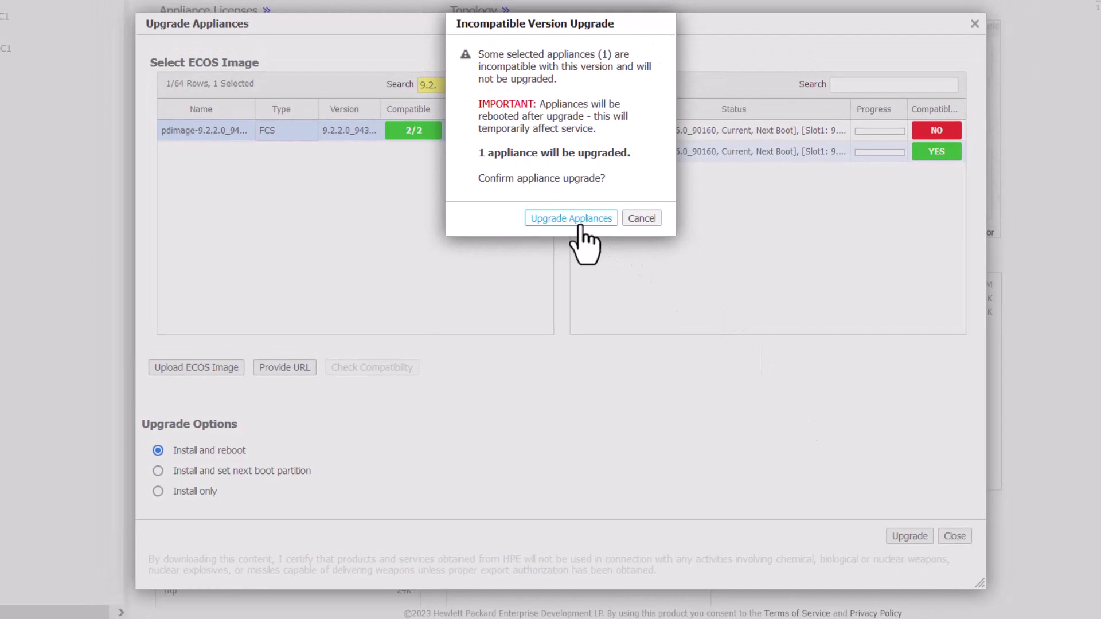
pyautogui.click(580, 226)
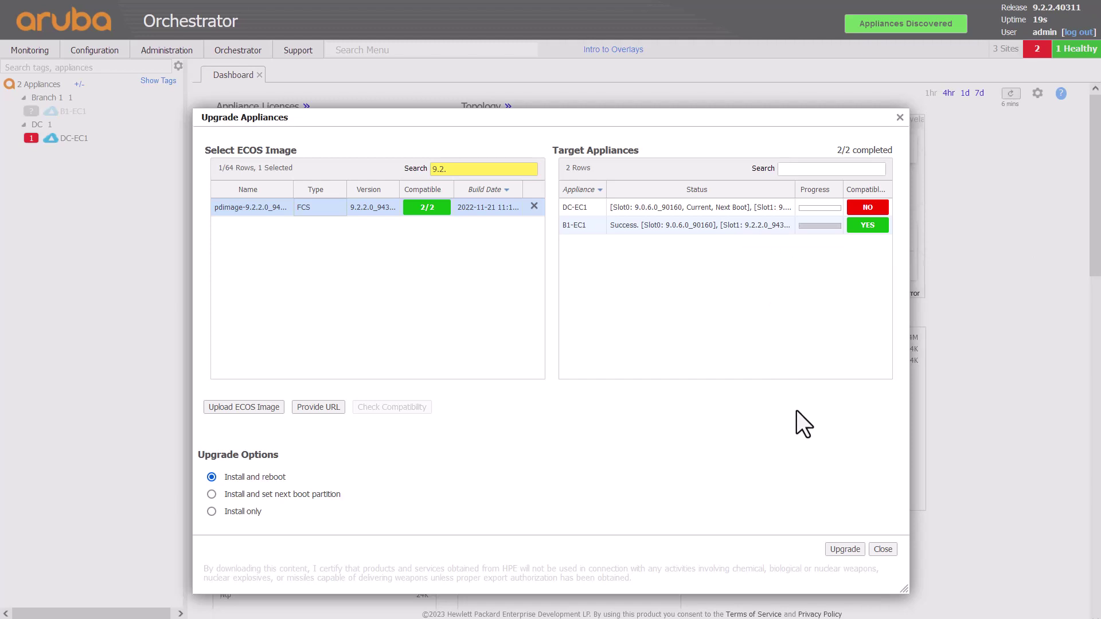
# - Close the Upgrade Appliances dialog
pyautogui.click(883, 548)
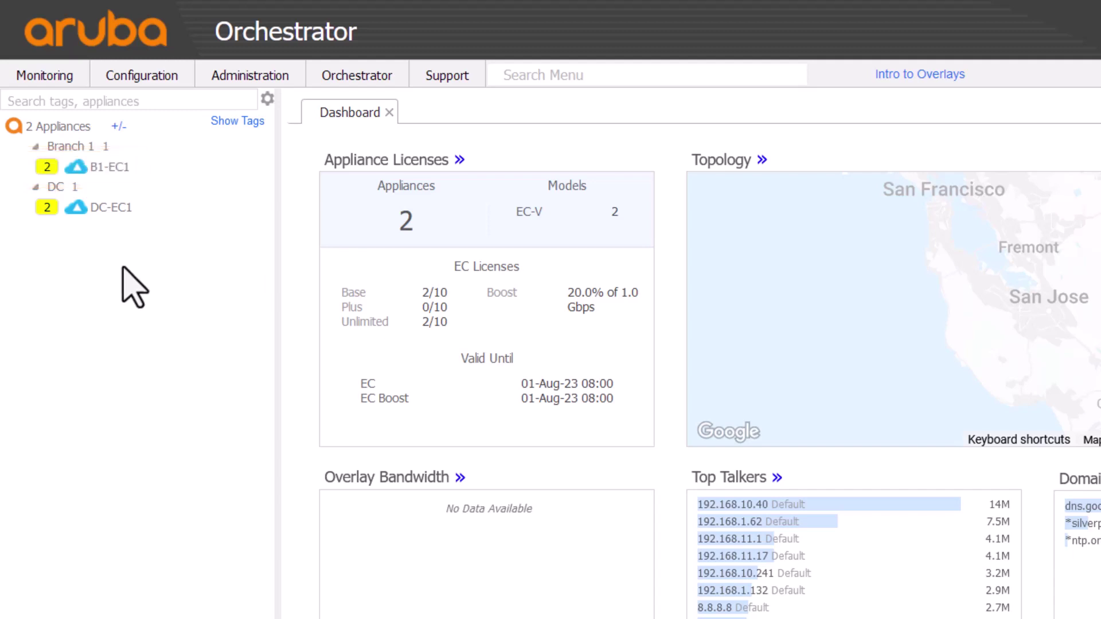
# - Check B1-EC1's details in the appliance tree to confirm version 9.2.2.0_94322
pyautogui.moveTo(123, 173)
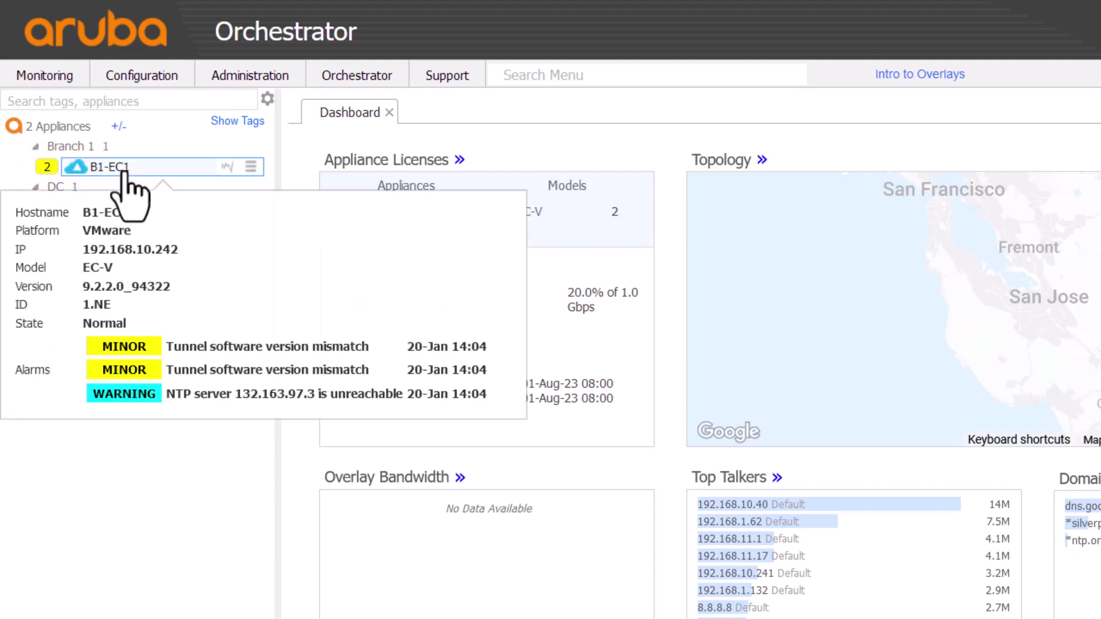